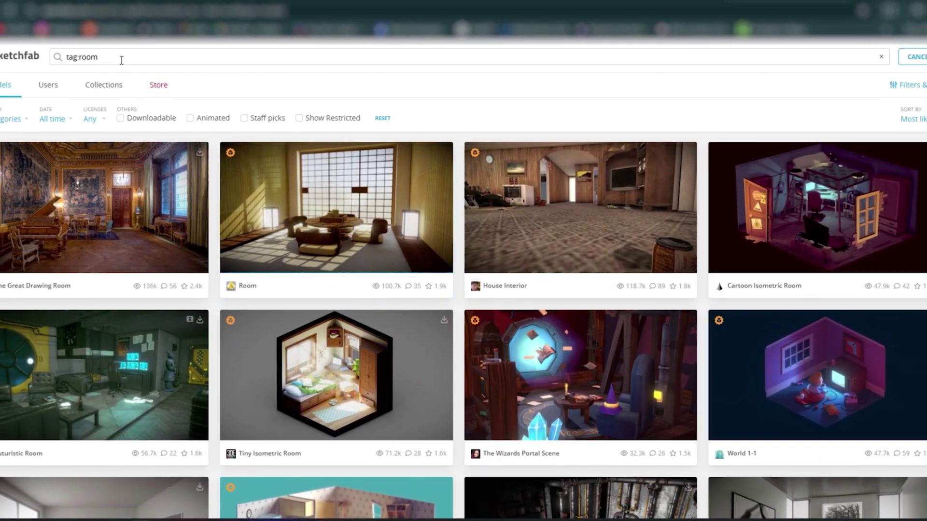
# - Search Sketchfab for 'room', filter to Downloadable models, and browse the results grid
pyautogui.moveTo(51, 18); pyautogui.dragTo(0, 30)
pyautogui.write('room')
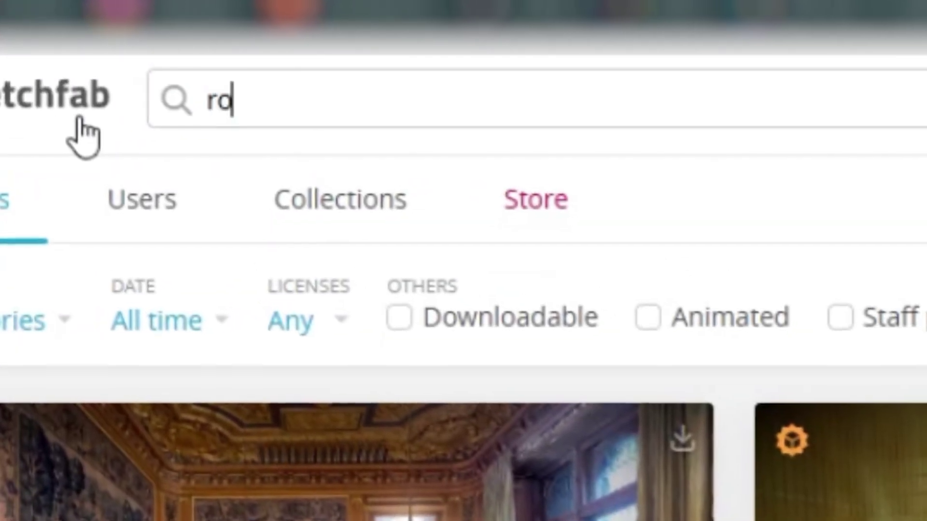
pyautogui.click(402, 322)
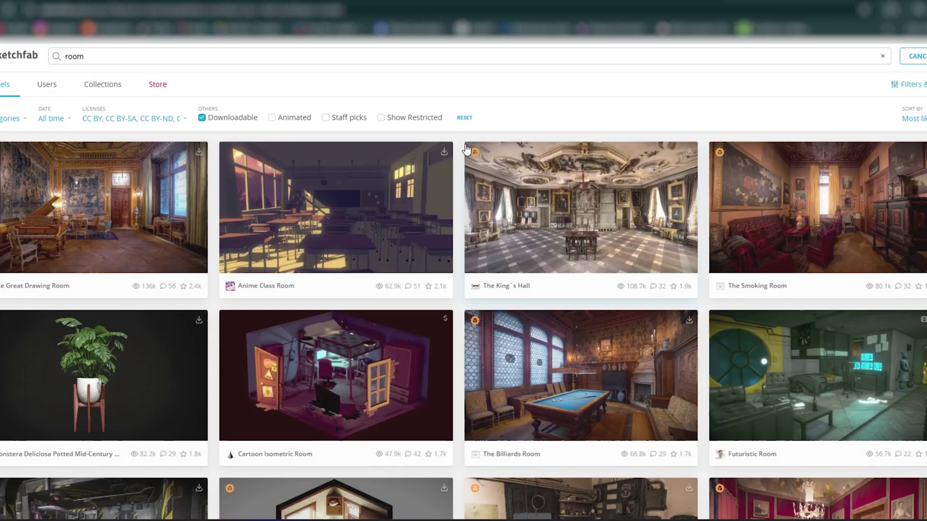
pyautogui.scroll(-10, 462, 278)
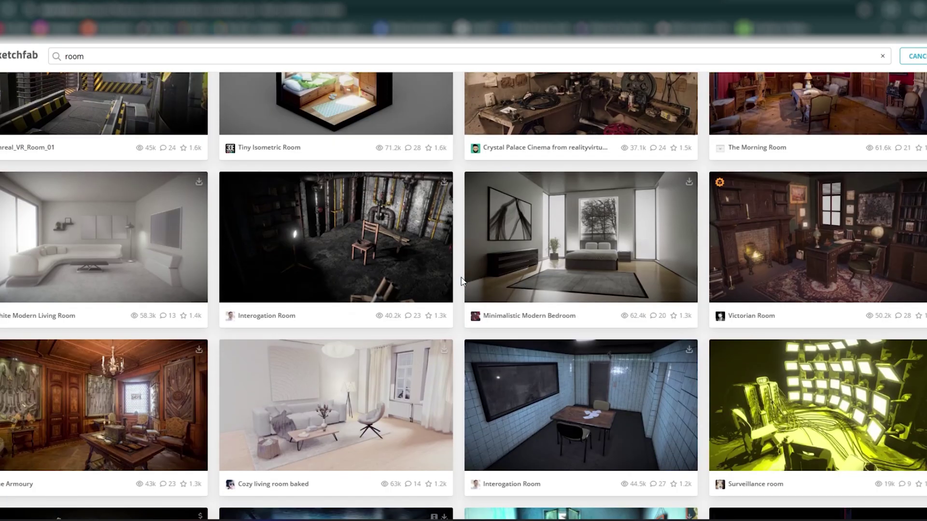
pyautogui.scroll(-13, 461, 280)
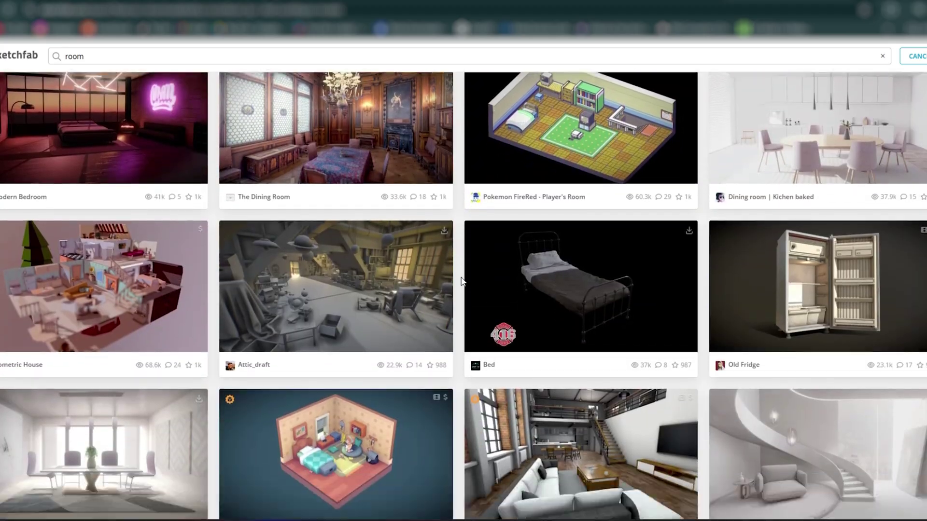
pyautogui.scroll(-10, 461, 282)
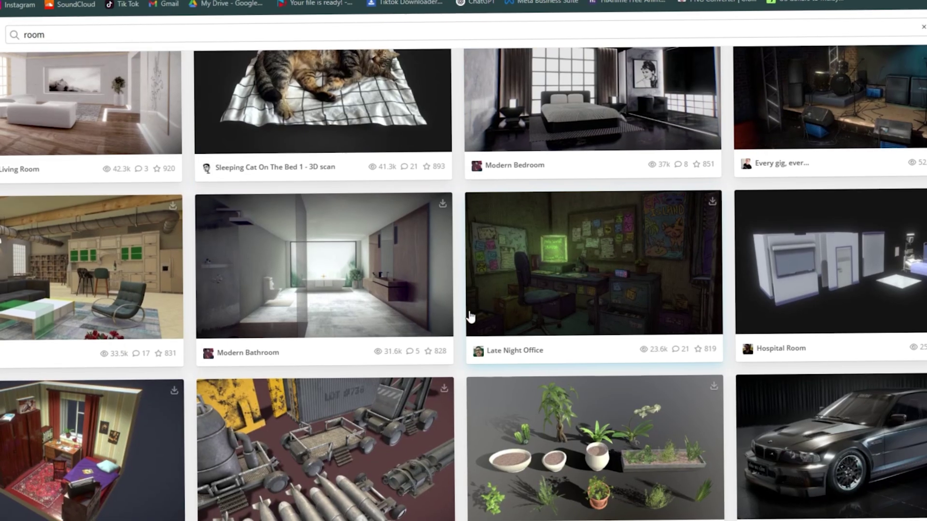
pyautogui.scroll(-8, 455, 333)
pyautogui.scroll(-8, 454, 333)
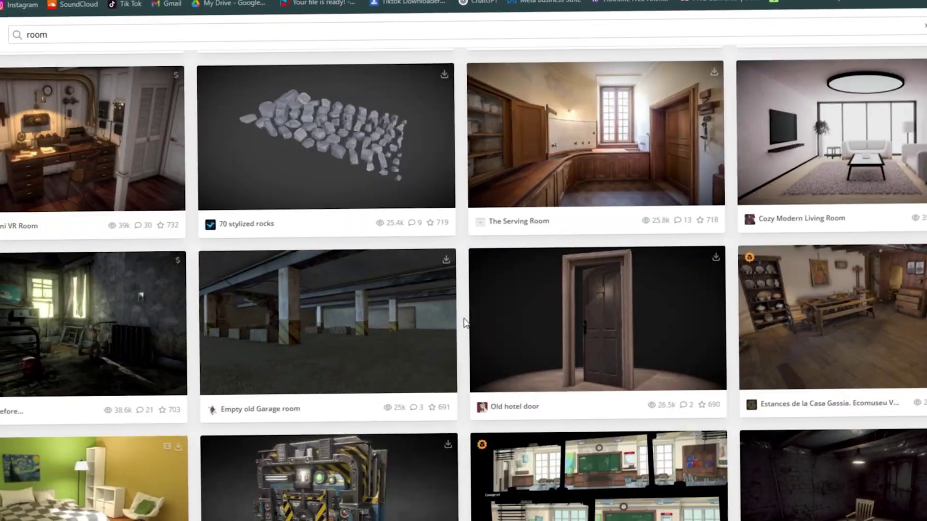
pyautogui.scroll(-1, 459, 332)
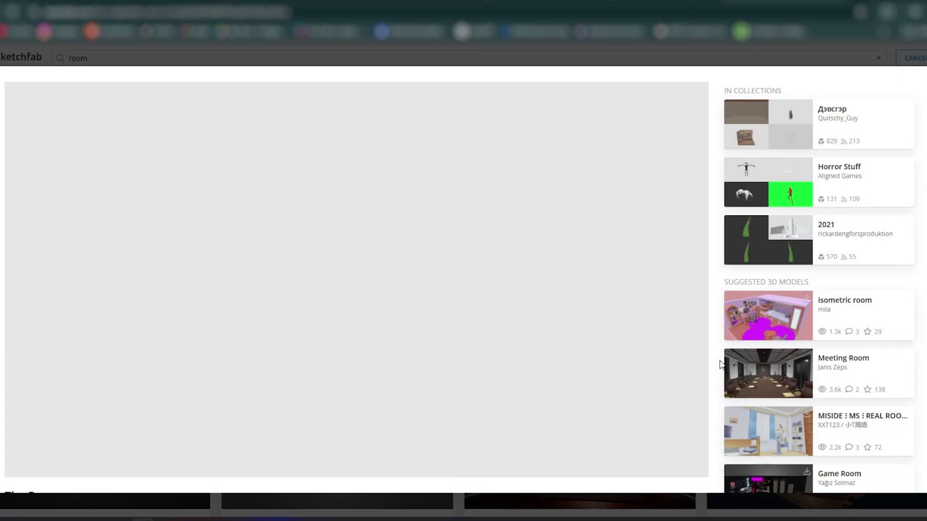
# - Preview The Room model, orbiting toward its ceiling lamp, then bring up its download options
pyautogui.scroll(-5, 719, 362)
pyautogui.scroll(3, 719, 362)
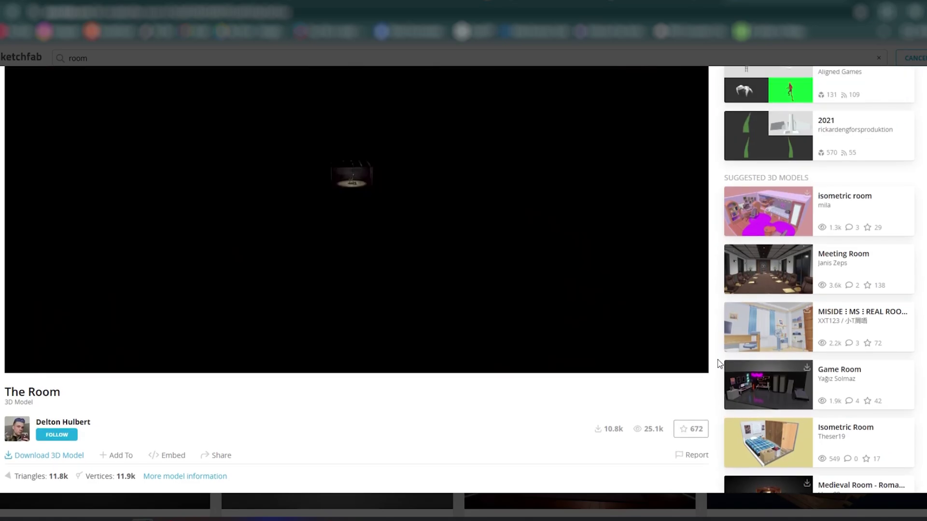
pyautogui.scroll(-1, 718, 362)
pyautogui.scroll(3, 531, 347)
pyautogui.scroll(3, 381, 335)
pyautogui.moveTo(379, 335); pyautogui.dragTo(377, 107)
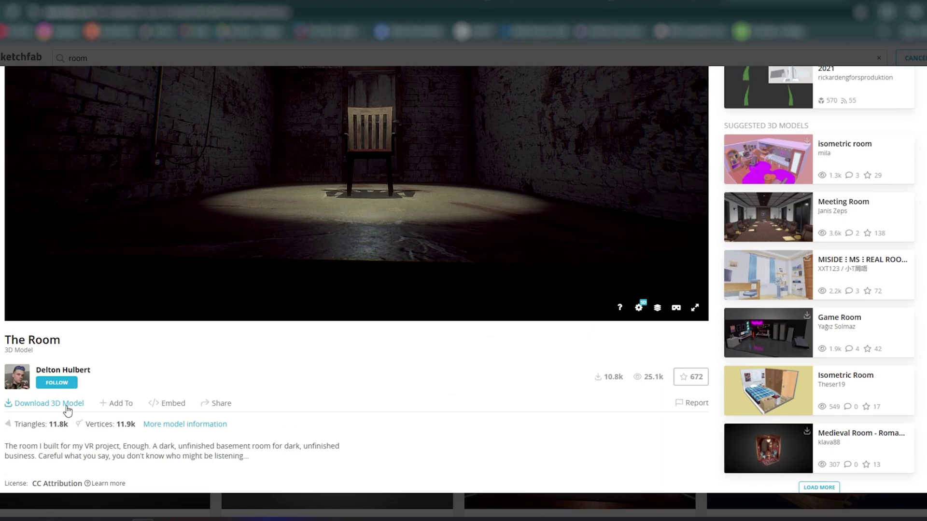
pyautogui.click(68, 410)
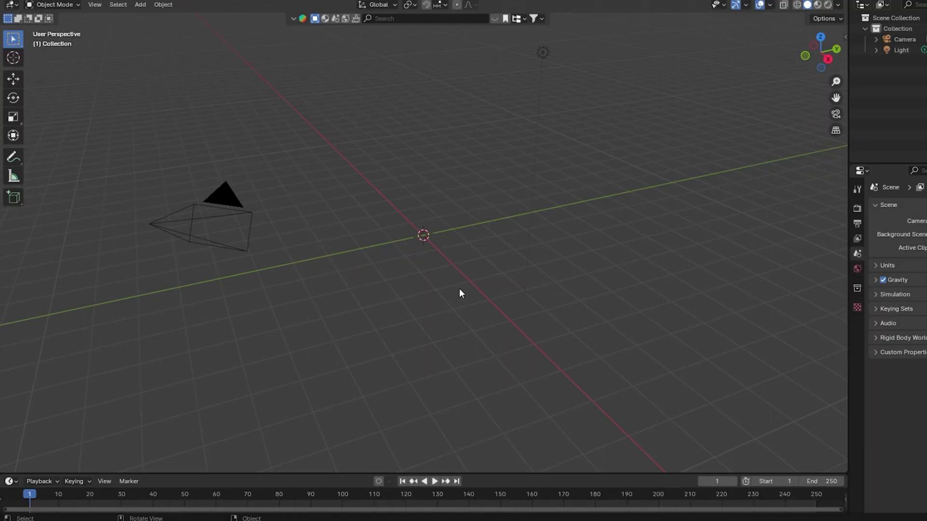
# - Import theRoom.fbx from the model's folder in Downloads as an FBX file
pyautogui.click(23, 2)
pyautogui.moveTo(37, 144)
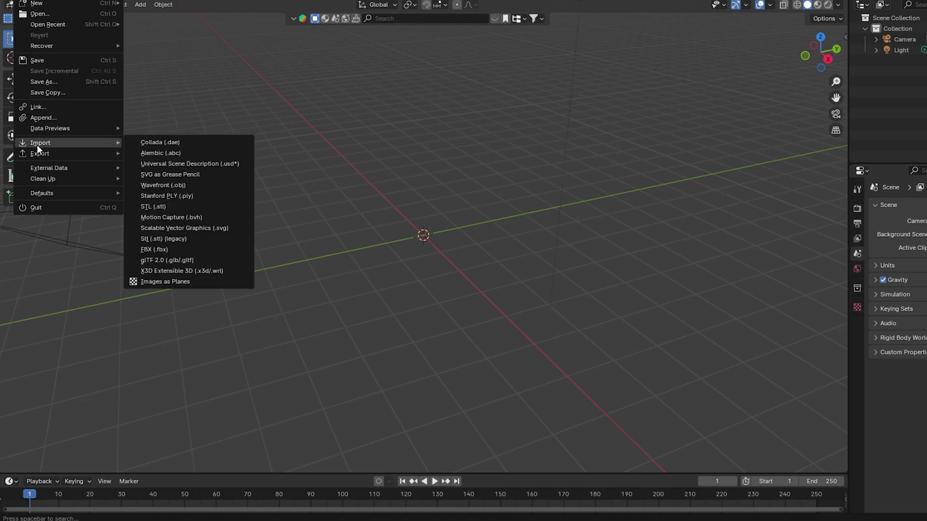
pyautogui.click(165, 248)
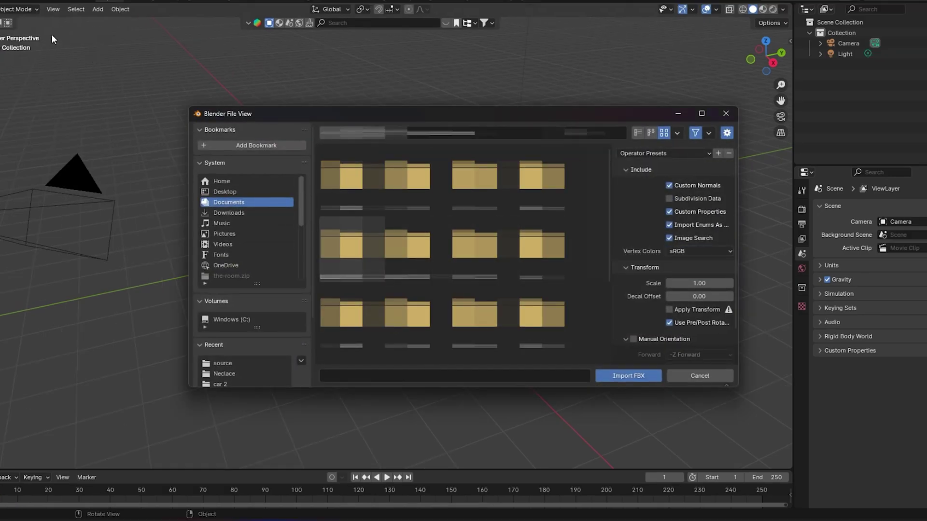
pyautogui.click(2, 1)
pyautogui.moveTo(14, 146)
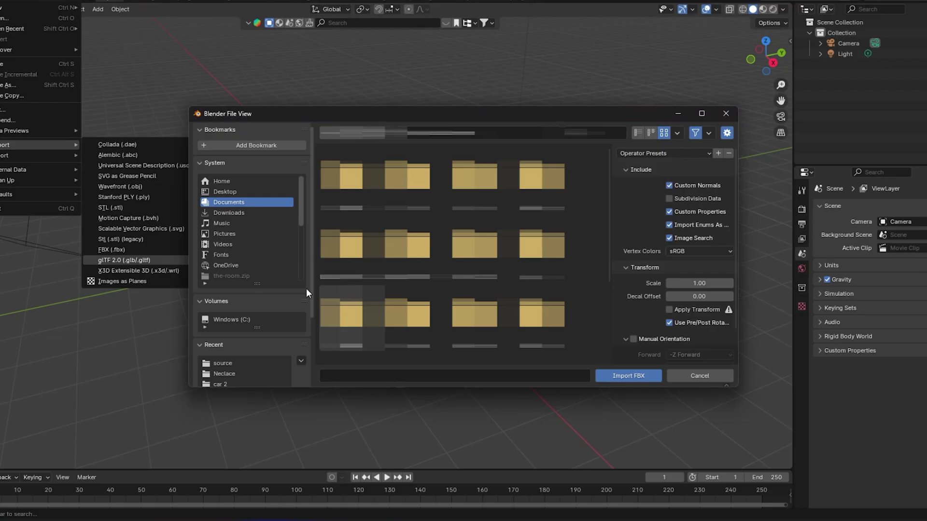
pyautogui.click(228, 213)
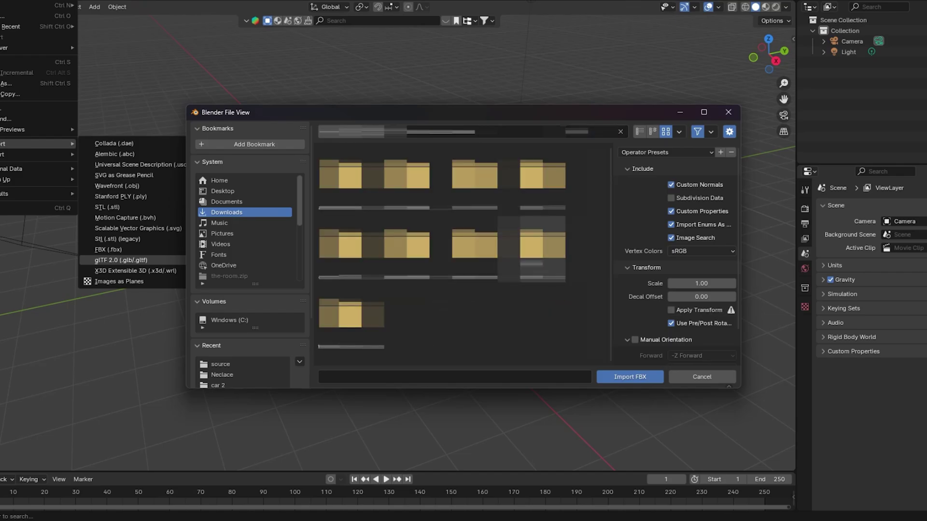
pyautogui.doubleClick(543, 246)
pyautogui.click(351, 178)
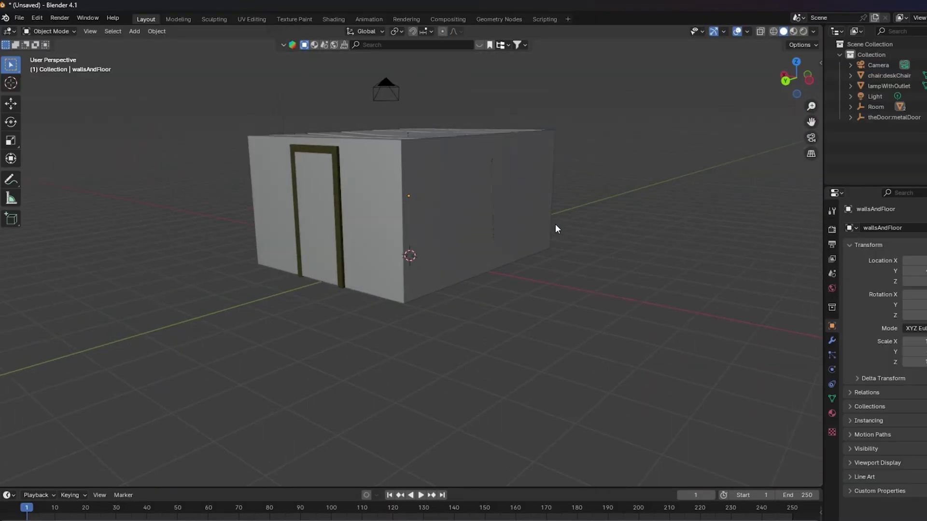
# - Export the scene as Wavefront OBJ 'the room' into the model's folder in Downloads
pyautogui.click(21, 19)
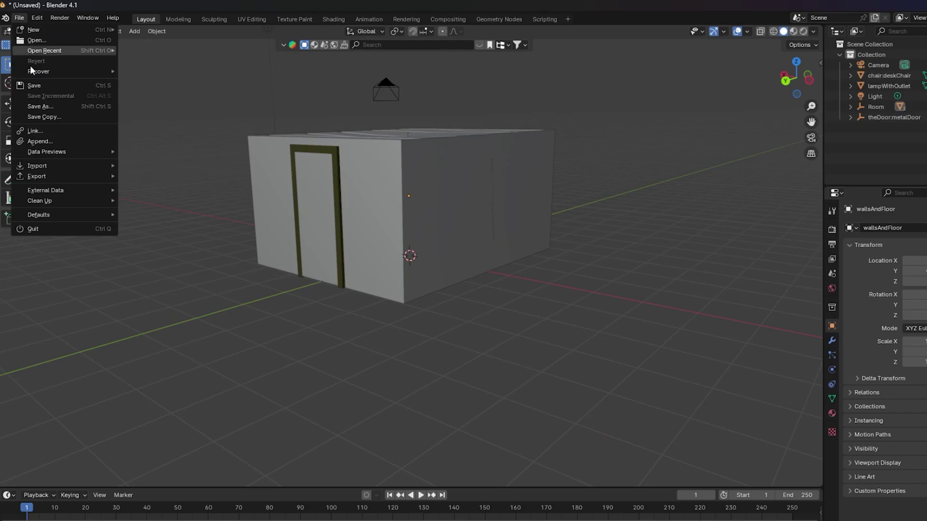
pyautogui.moveTo(53, 179)
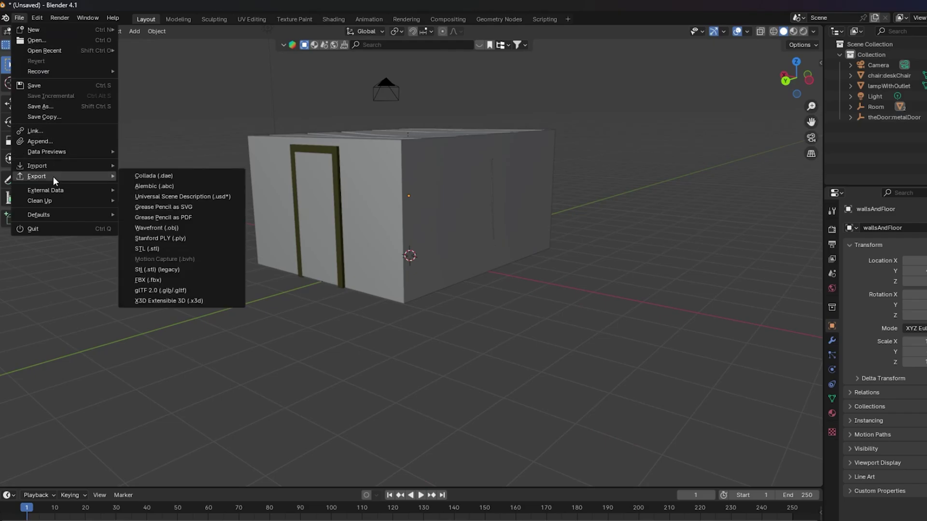
pyautogui.click(162, 228)
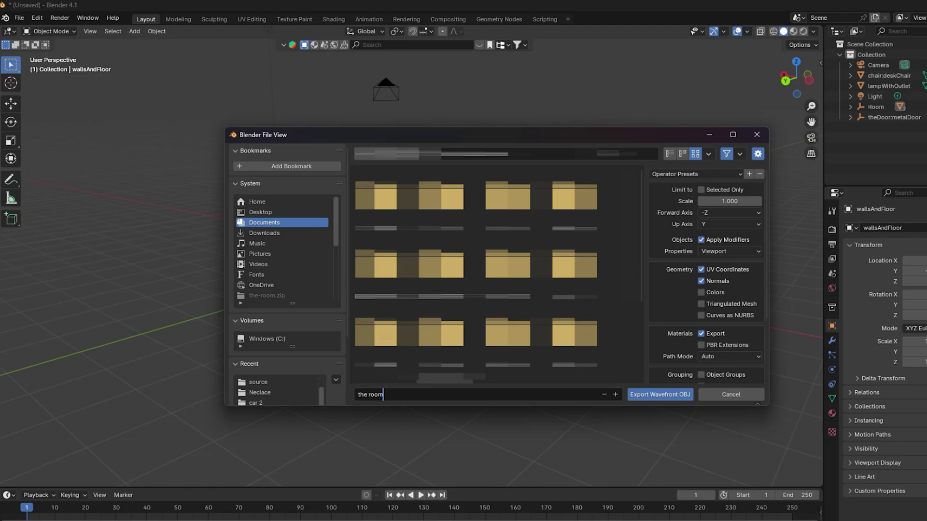
pyautogui.click(282, 234)
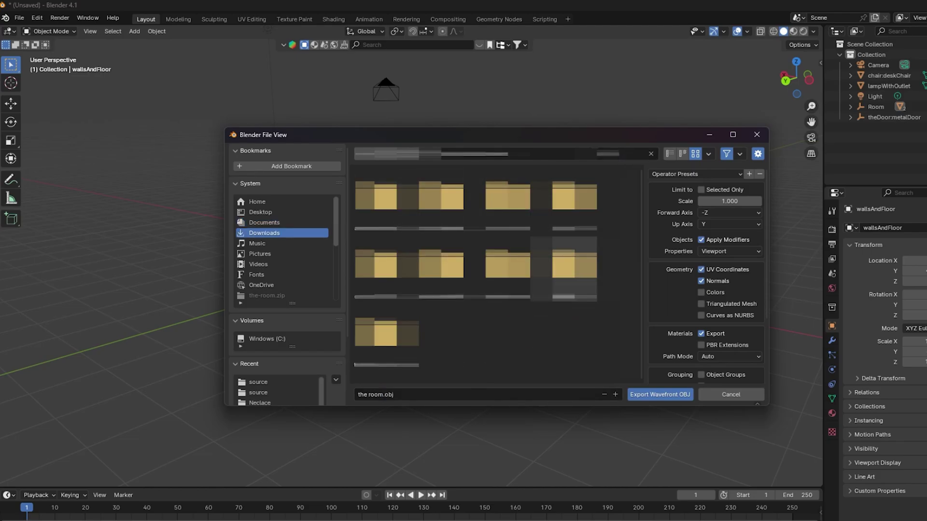
pyautogui.doubleClick(386, 195)
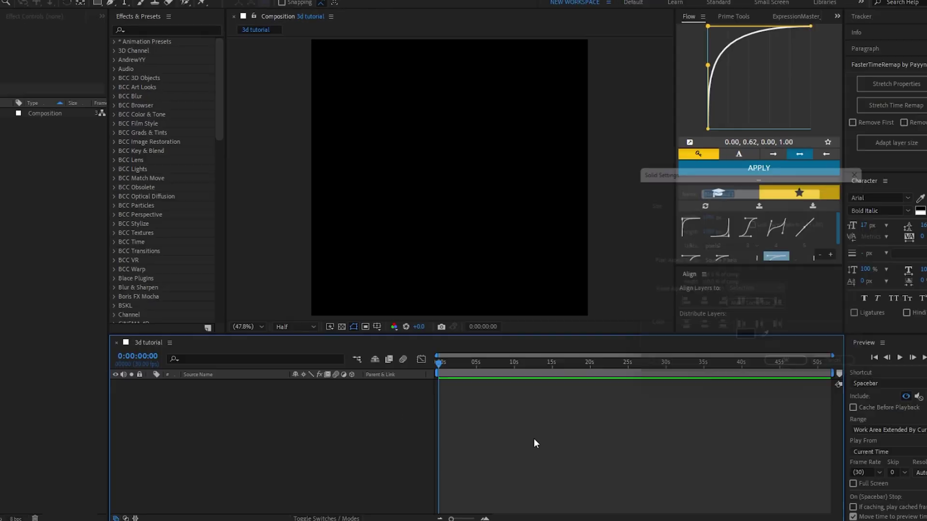
# - Create a black solid with Ctrl+Y and apply Element via an FX Console search for 'eleme'
pyautogui.hotkey('ctrl', 'y')
pyautogui.press('Return')
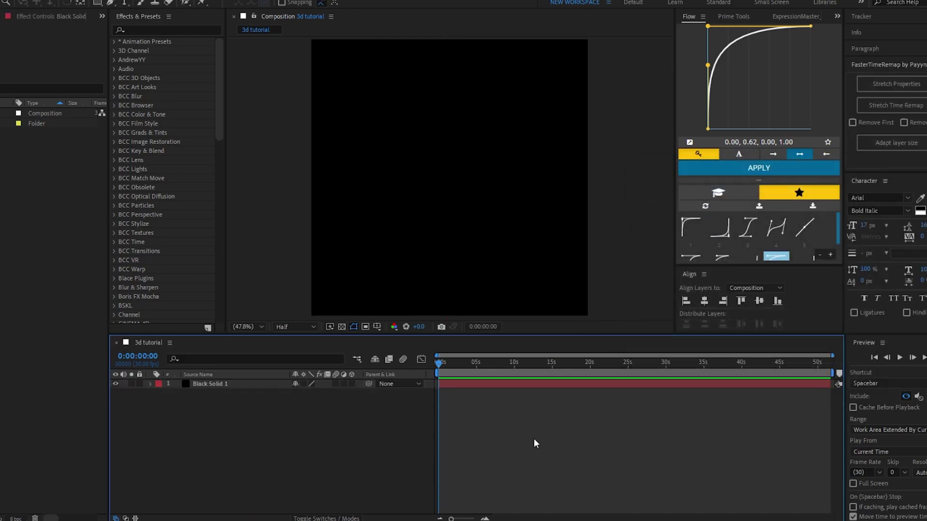
pyautogui.hotkey('ctrl', 'space')
pyautogui.write('eleme')
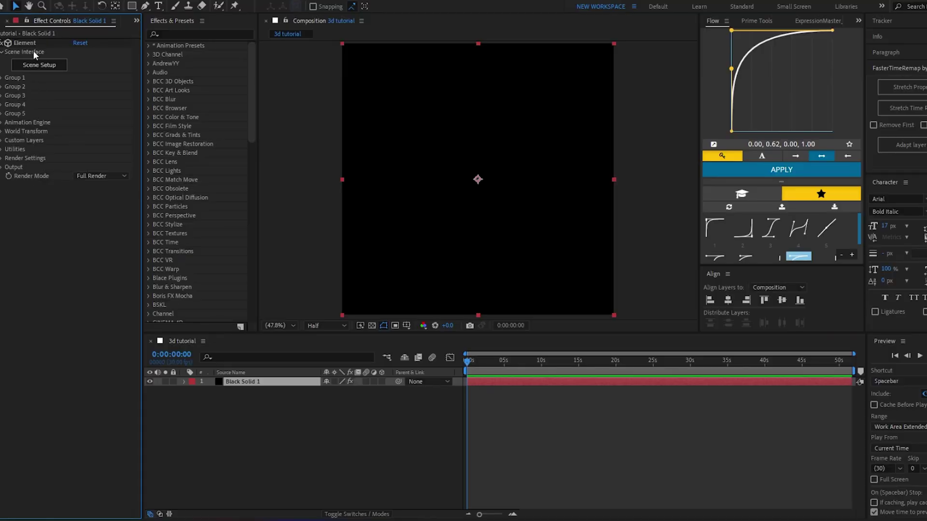
# - Import the room.obj into Element's Scene Setup with Use Auto-Normals left on
pyautogui.click(39, 64)
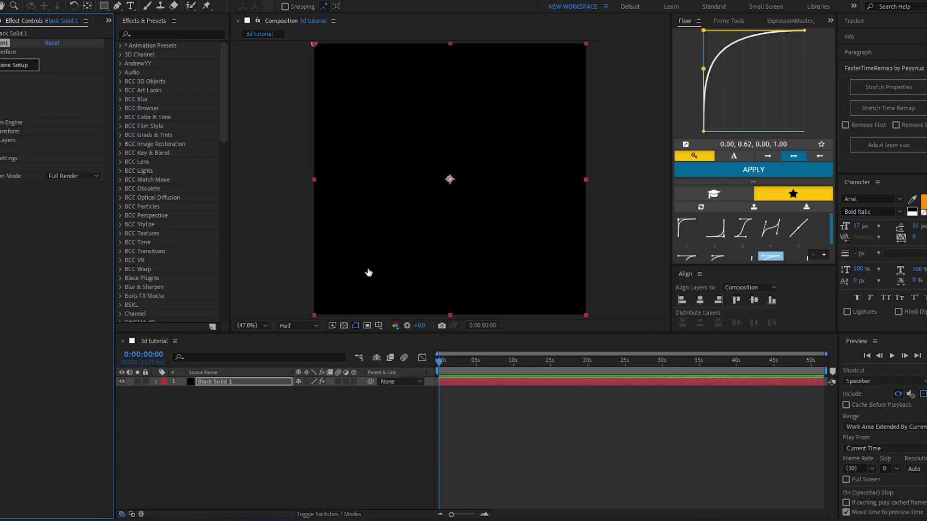
pyautogui.click(20, 15)
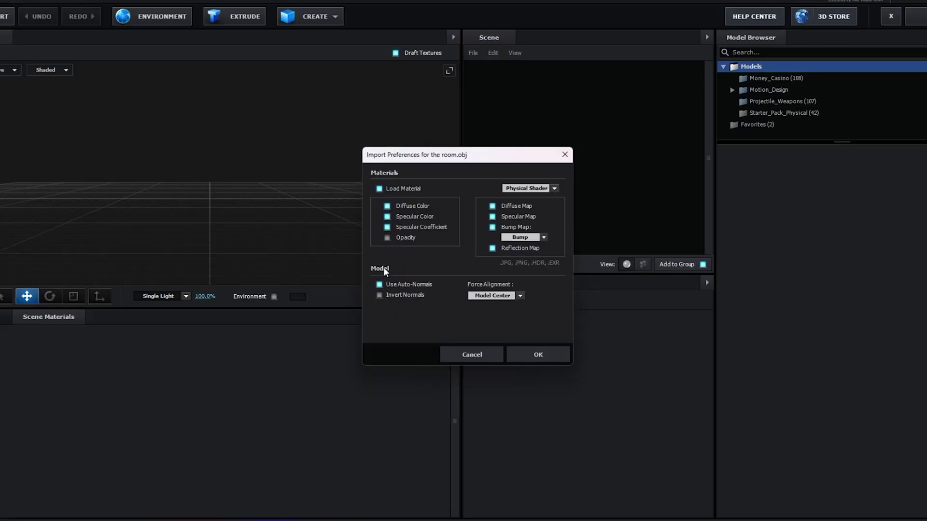
pyautogui.click(379, 284)
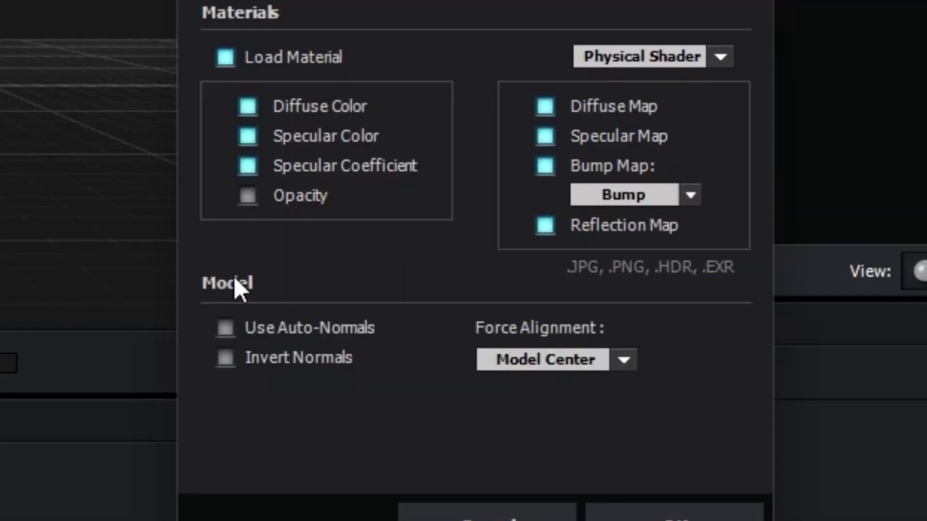
pyautogui.click(224, 327)
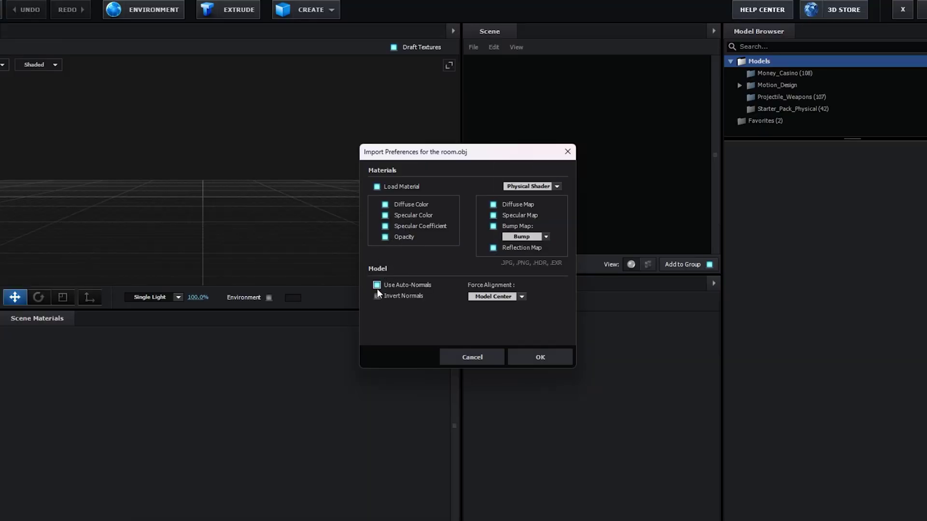
pyautogui.click(533, 358)
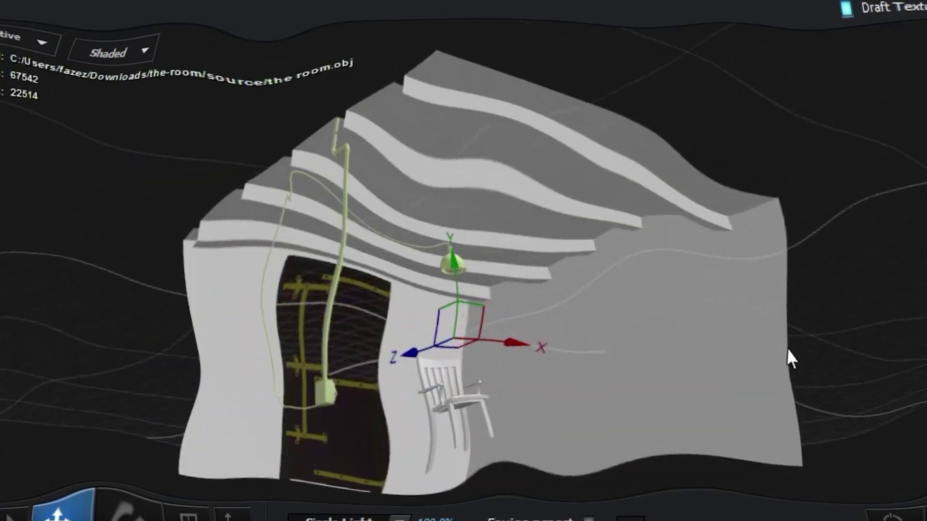
# - Inspect the room's stone materials and raise World Scale to 2.48 to fill the composition
pyautogui.moveTo(792, 360); pyautogui.dragTo(685, 391)
pyautogui.click(484, 78)
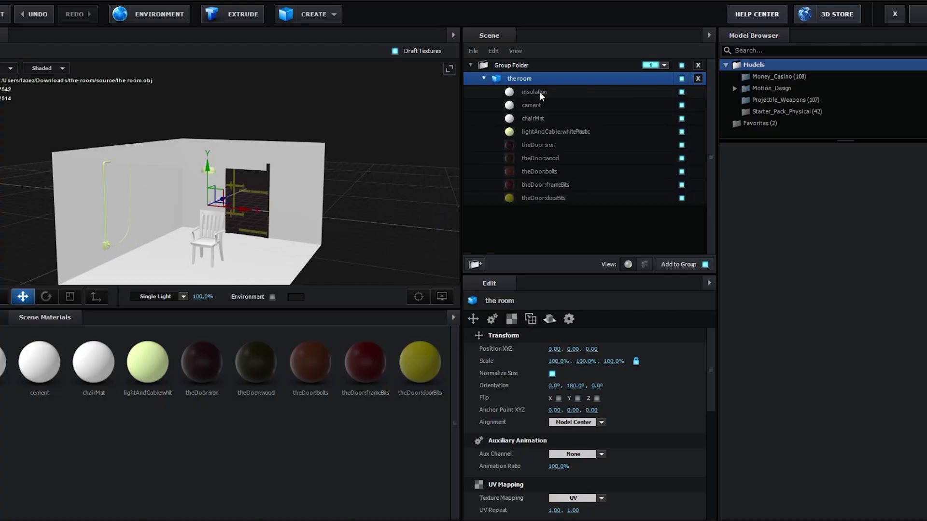
pyautogui.click(534, 92)
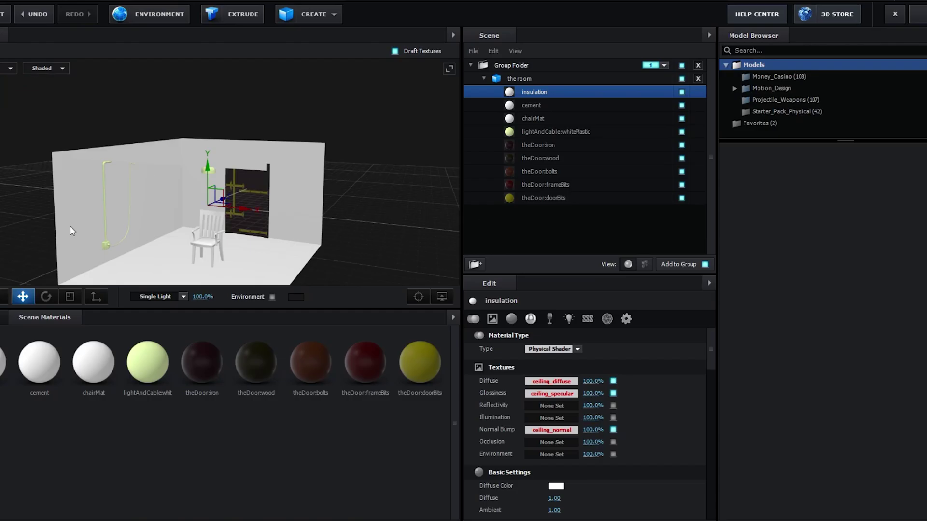
pyautogui.moveTo(71, 226); pyautogui.dragTo(294, 211)
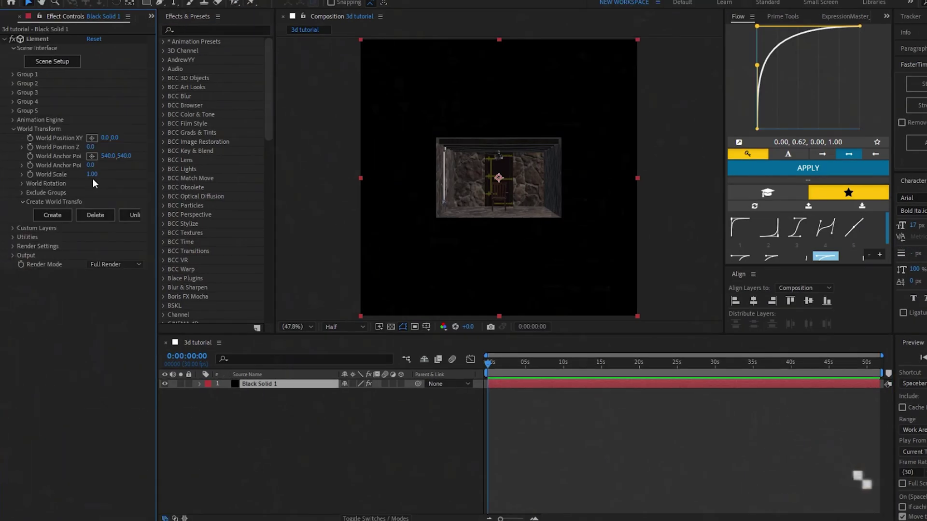
pyautogui.moveTo(112, 171); pyautogui.dragTo(168, 183)
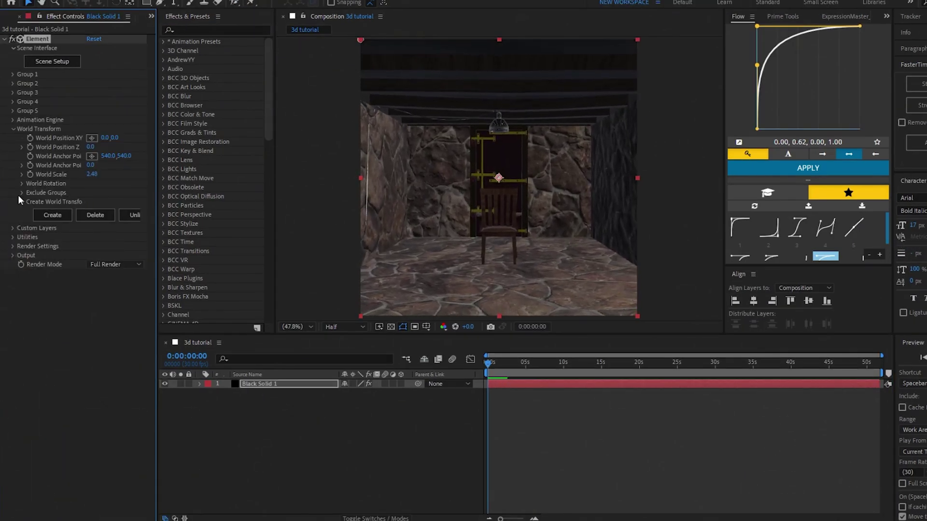
# - Keep the room's rotation at zero, then add a new camera layer and a null object
pyautogui.moveTo(100, 201); pyautogui.dragTo(124, 199)
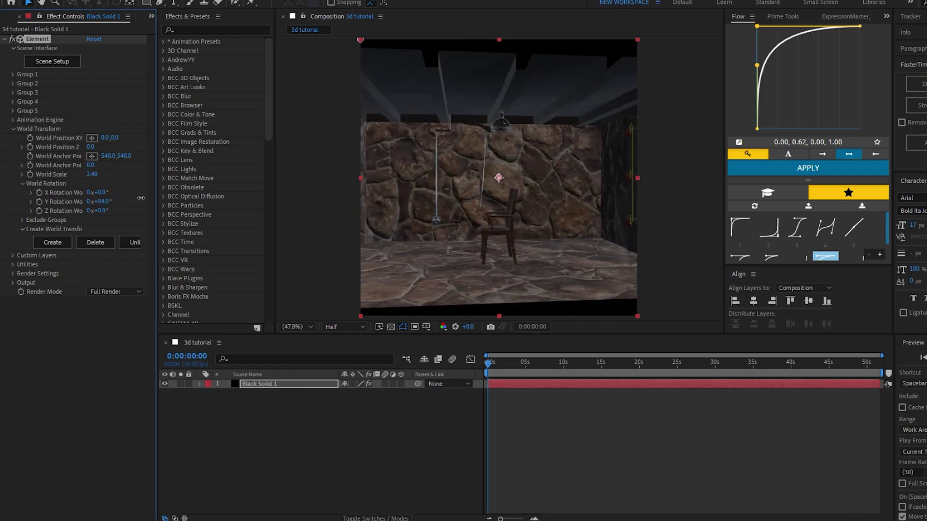
pyautogui.hotkey('ctrl', 'z')
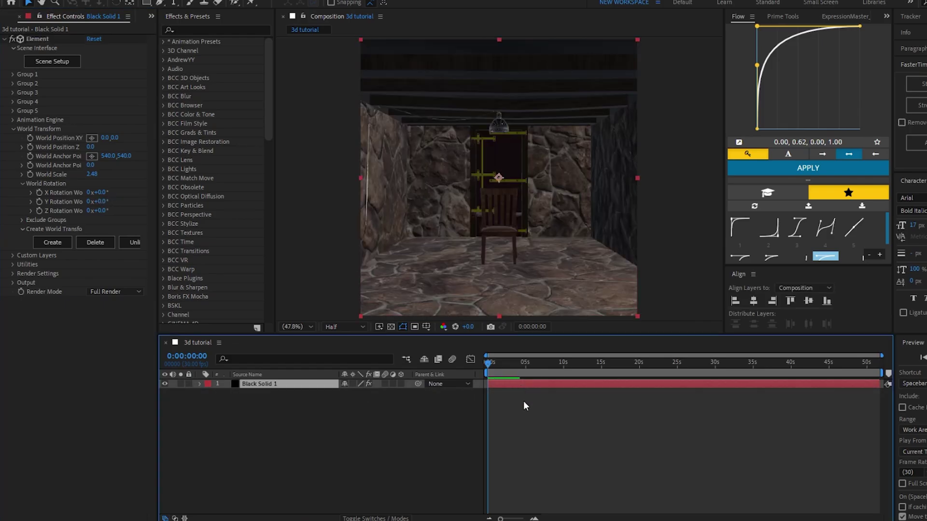
pyautogui.click(524, 402)
pyautogui.hotkey('ctrl', 'alt', 'shift', 'c')
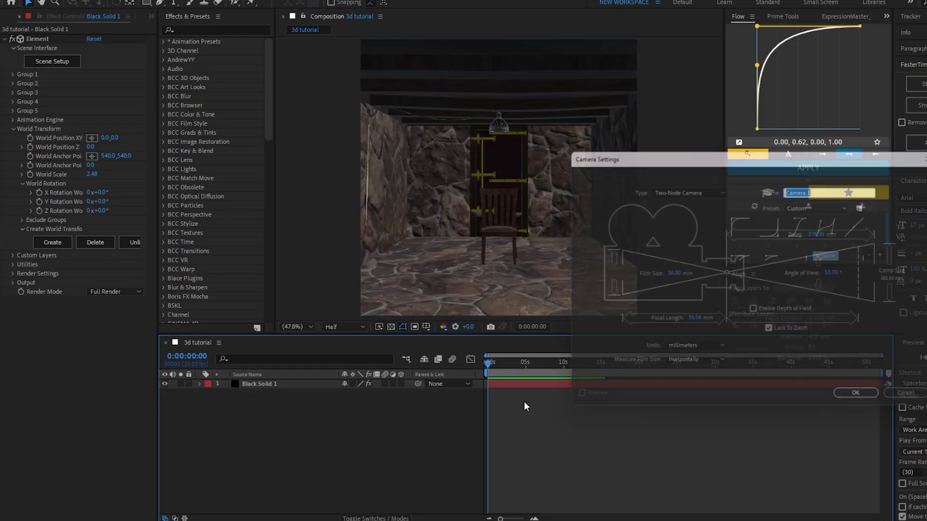
pyautogui.press('Return')
pyautogui.hotkey('ctrl', 'alt', 'shift', 'y')
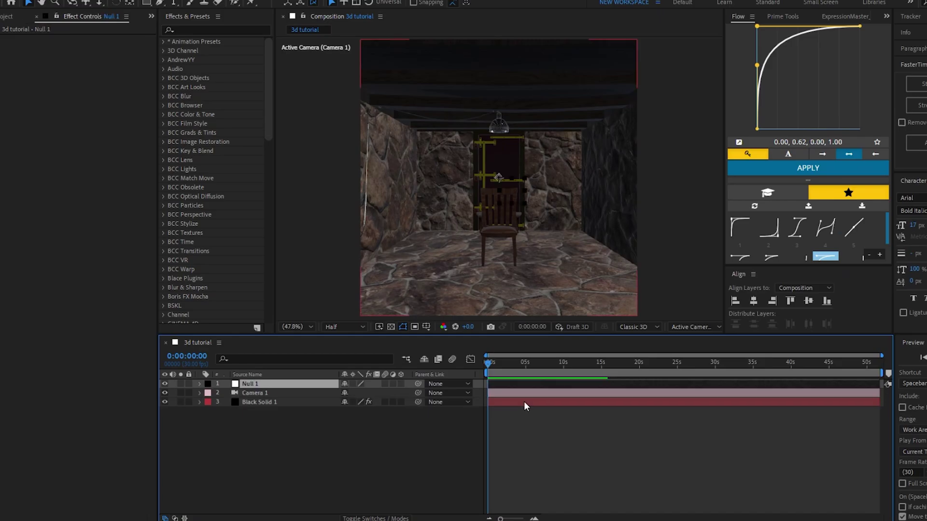
# - Set Camera 1 to the 28mm lens preset and parent it to Null 1
pyautogui.doubleClick(536, 394)
pyautogui.click(821, 204)
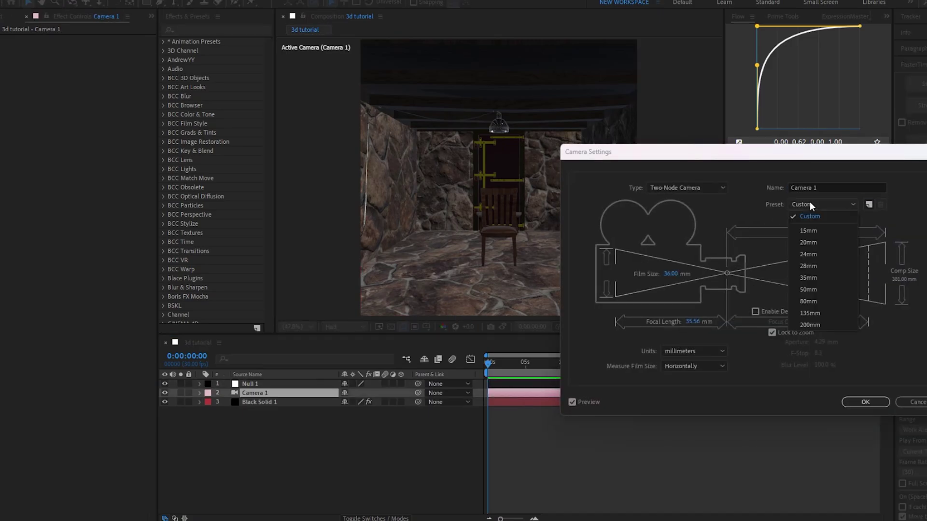
pyautogui.click(811, 265)
pyautogui.click(864, 402)
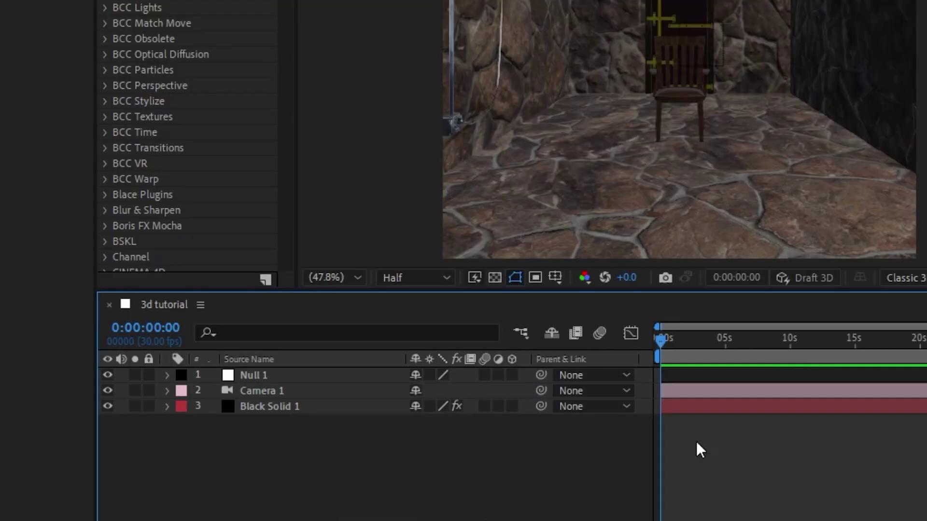
pyautogui.click(314, 386)
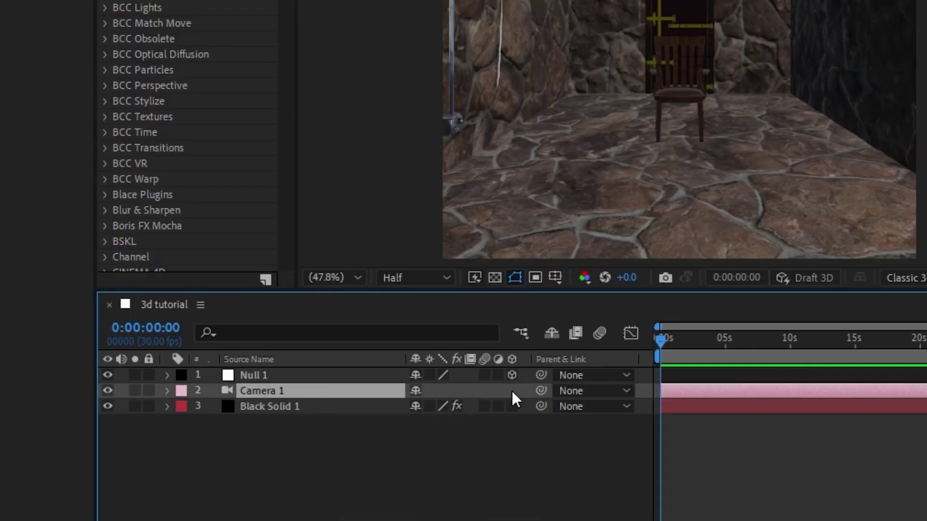
pyautogui.moveTo(541, 390); pyautogui.dragTo(337, 381)
# - Set the composition viewer to Quarter resolution
pyautogui.click(718, 380)
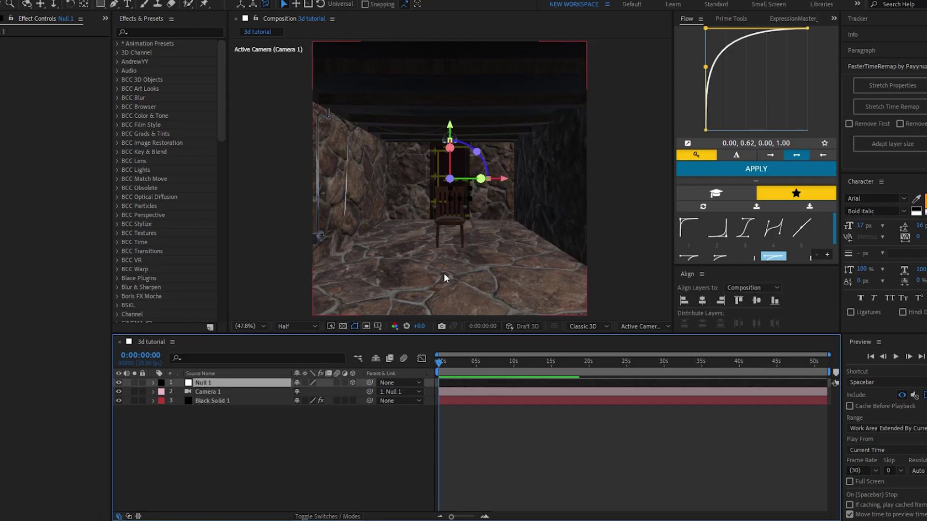
pyautogui.click(285, 327)
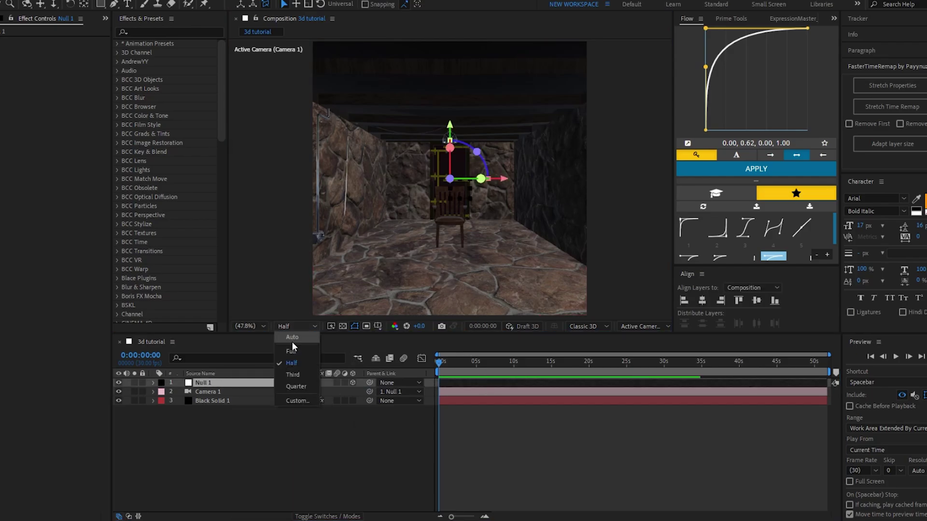
pyautogui.click(294, 384)
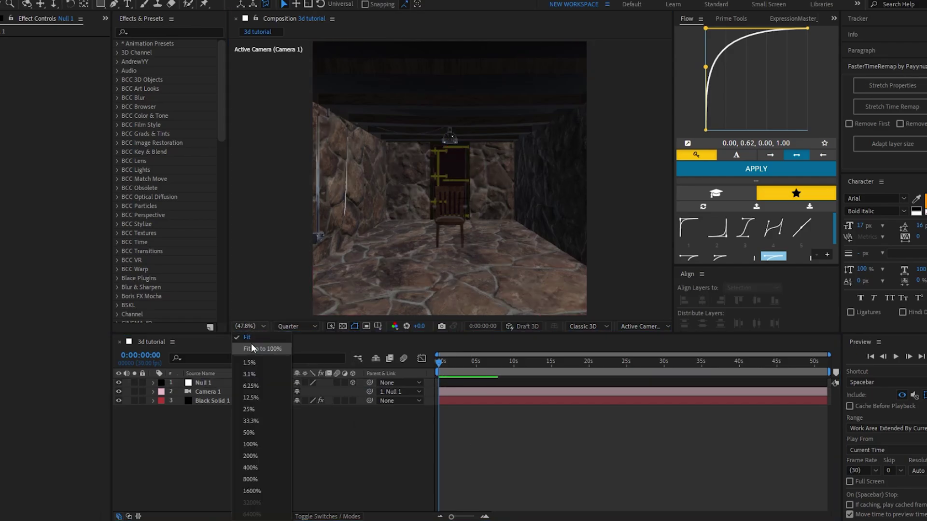
# - Rotate Null 1 to -36° on the Y axis and scale it to 50%
pyautogui.click(451, 381)
pyautogui.press('r')
pyautogui.moveTo(307, 410)
pyautogui.mouseDown()
pyautogui.moveTo(273, 412)
pyautogui.moveTo(292, 412)
pyautogui.mouseUp()
pyautogui.press('s')
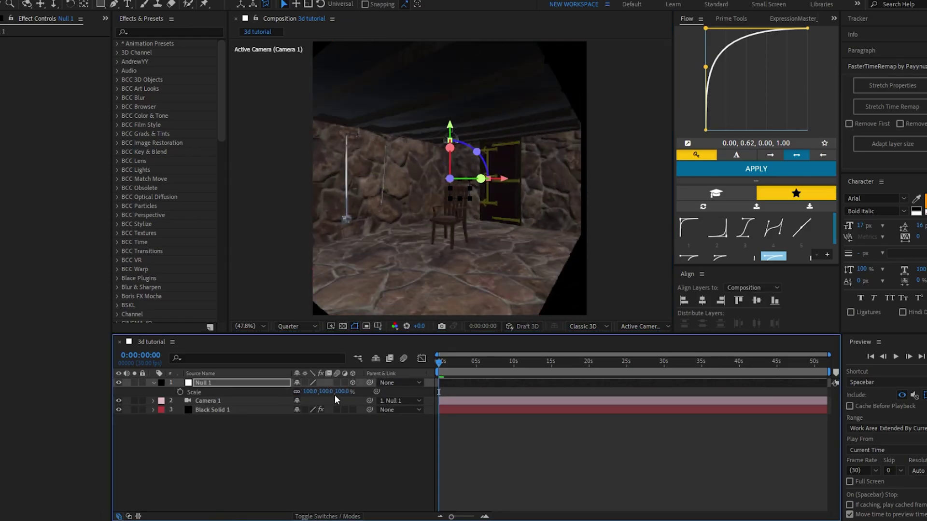
pyautogui.moveTo(340, 392); pyautogui.dragTo(316, 397)
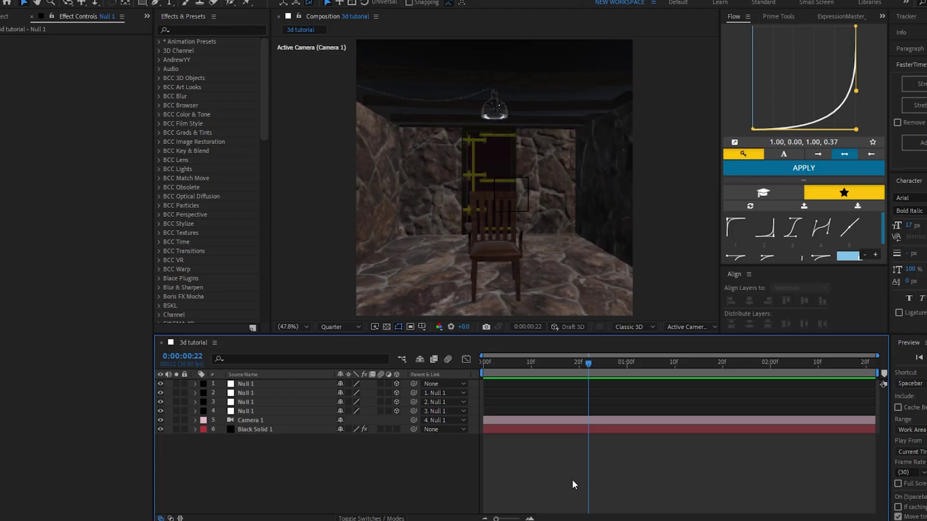
# - Enable AO in Black Solid 1's Element render settings and raise SSAO Intensity
pyautogui.click(494, 428)
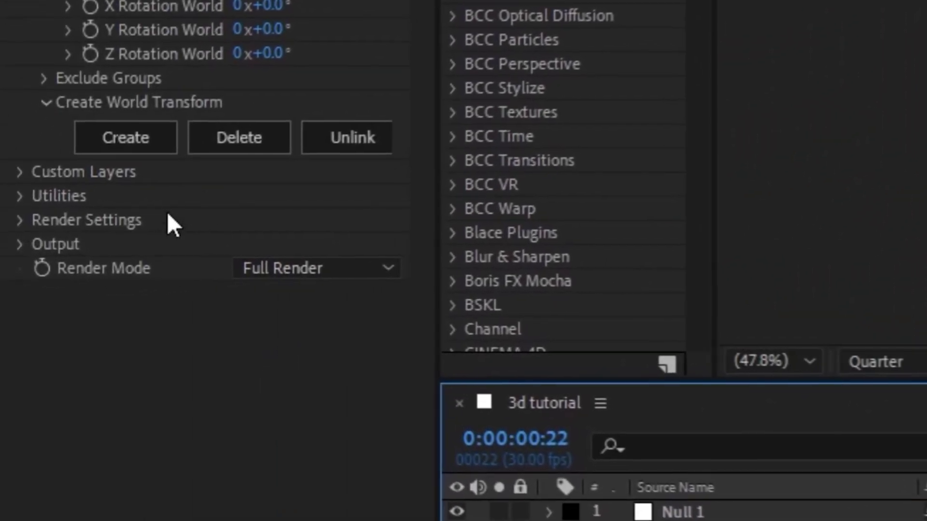
pyautogui.click(20, 220)
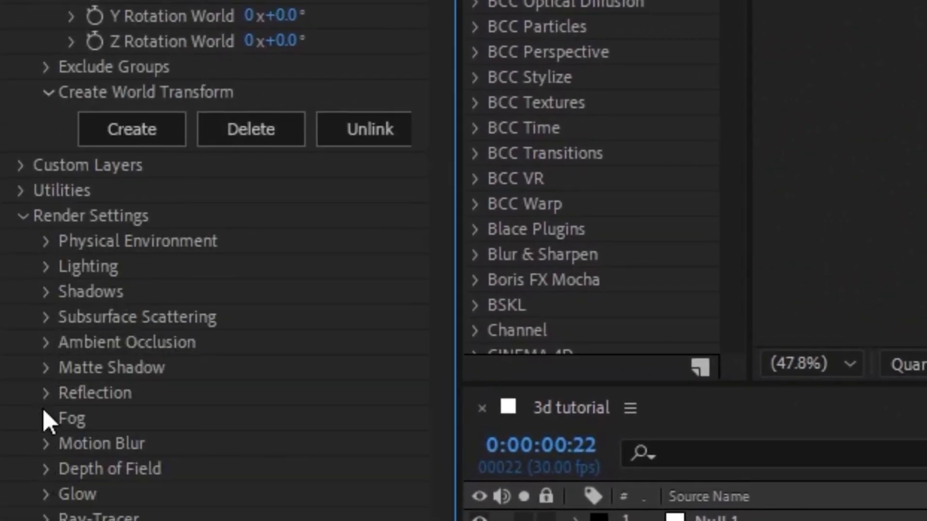
pyautogui.click(46, 344)
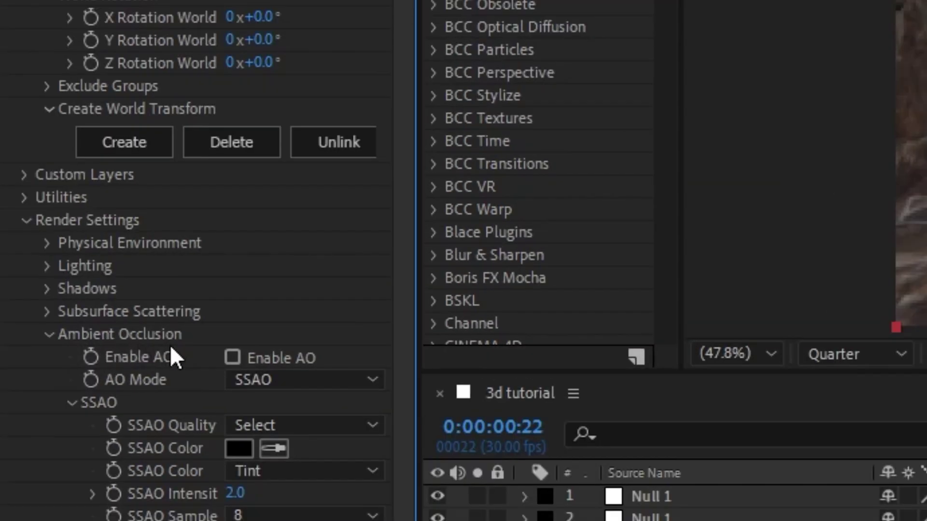
pyautogui.click(232, 358)
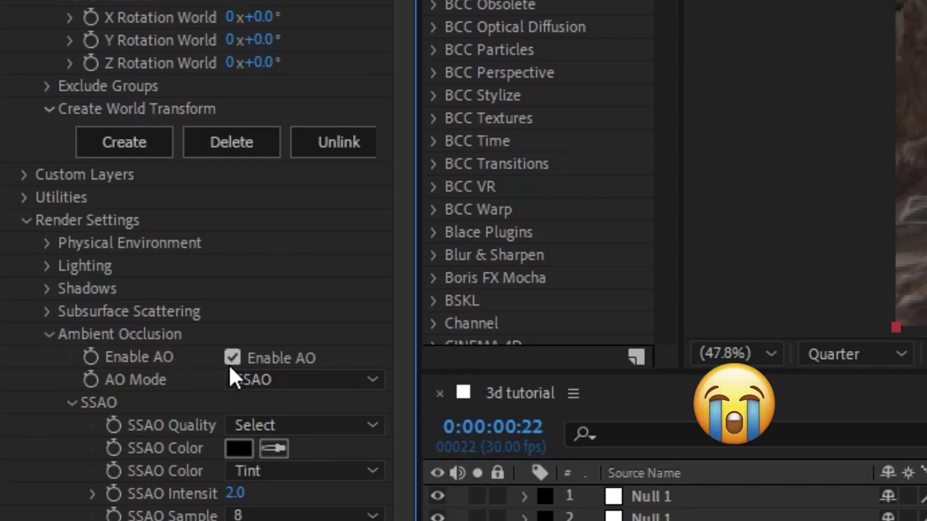
pyautogui.moveTo(233, 492); pyautogui.dragTo(29, 520)
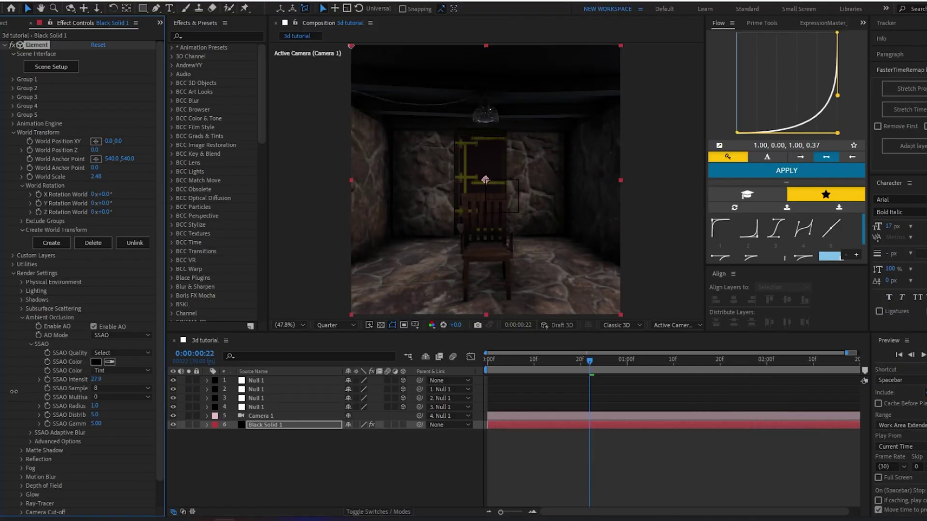
pyautogui.moveTo(112, 398); pyautogui.dragTo(199, 404)
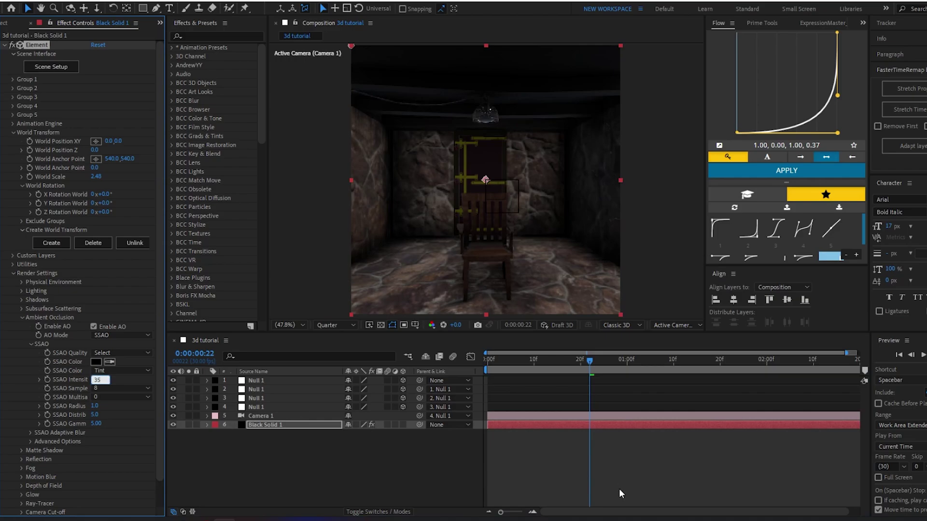
# - Commit SSAO at 35, add Spot Light 1, and raise it to 585, 281, -15 near the ceiling
pyautogui.click(552, 457)
pyautogui.hotkey('ctrl', 'alt', 'shift', 'l')
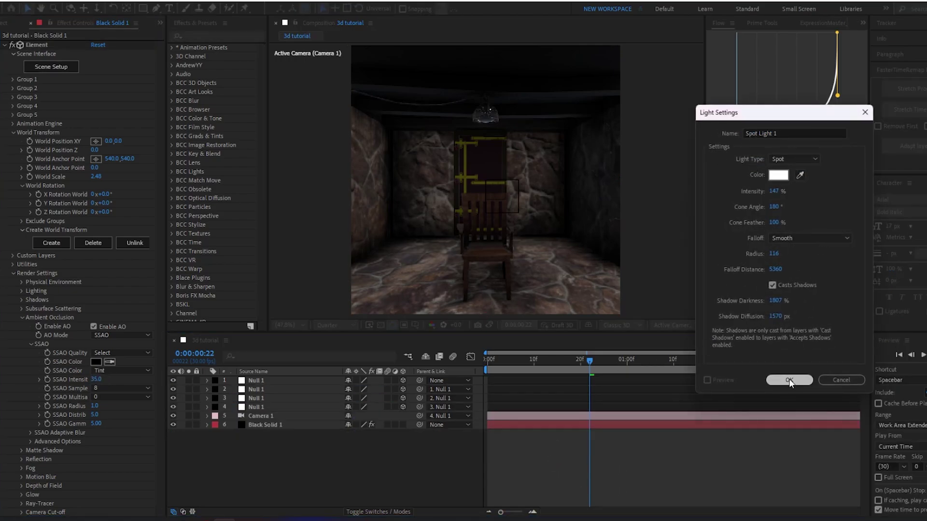
pyautogui.click(789, 380)
pyautogui.press('p')
pyautogui.moveTo(367, 389); pyautogui.dragTo(391, 400)
pyautogui.click(565, 462)
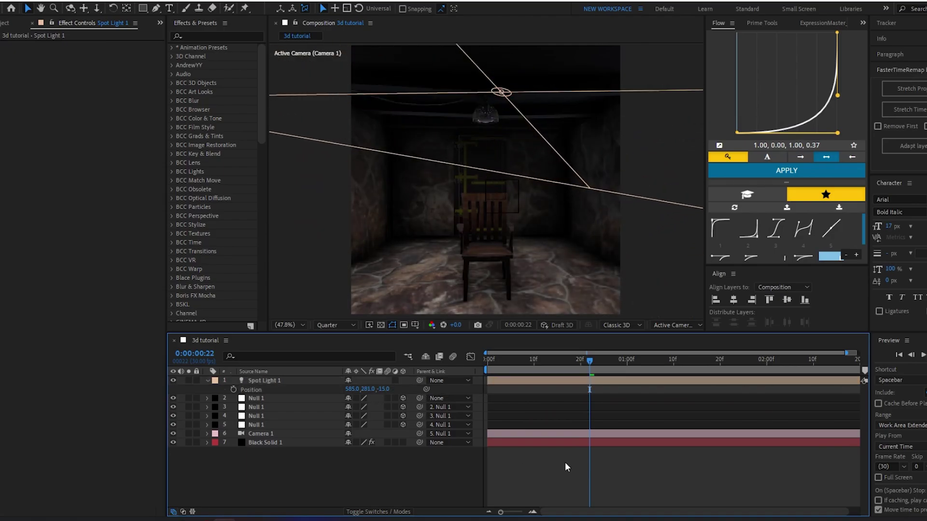
pyautogui.press('u')
pyautogui.click(543, 431)
# - In Element's Lighting settings, try the Spot and Natural added-lighting presets
pyautogui.scroll(-2, 29, 303)
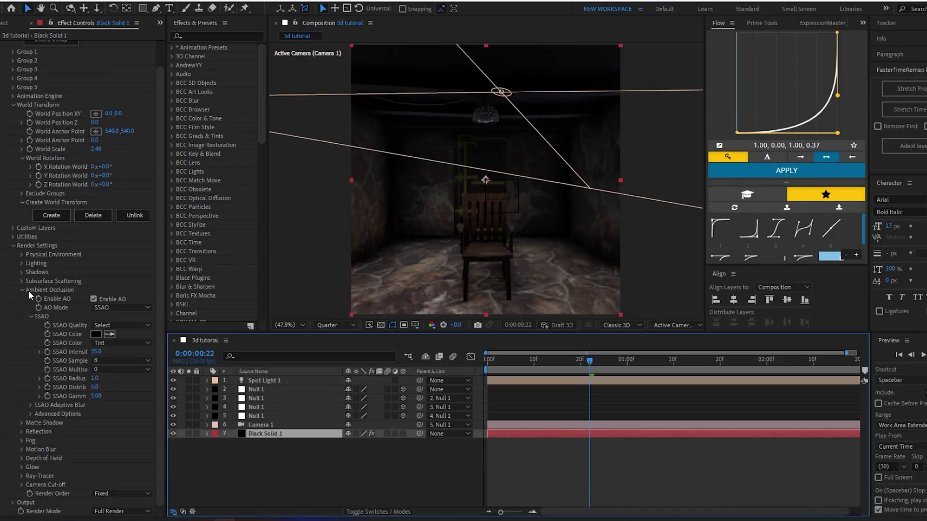
pyautogui.click(20, 270)
pyautogui.click(13, 271)
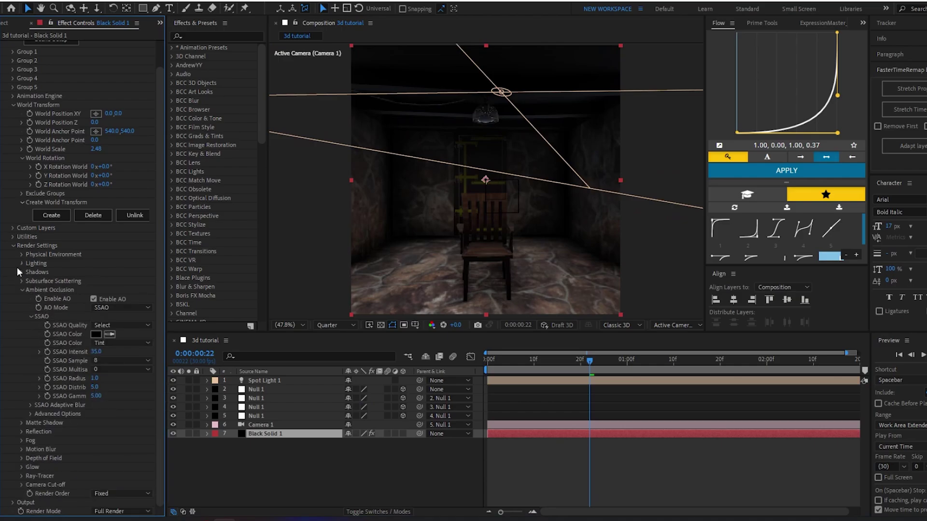
pyautogui.click(17, 264)
pyautogui.click(109, 290)
pyautogui.click(131, 94)
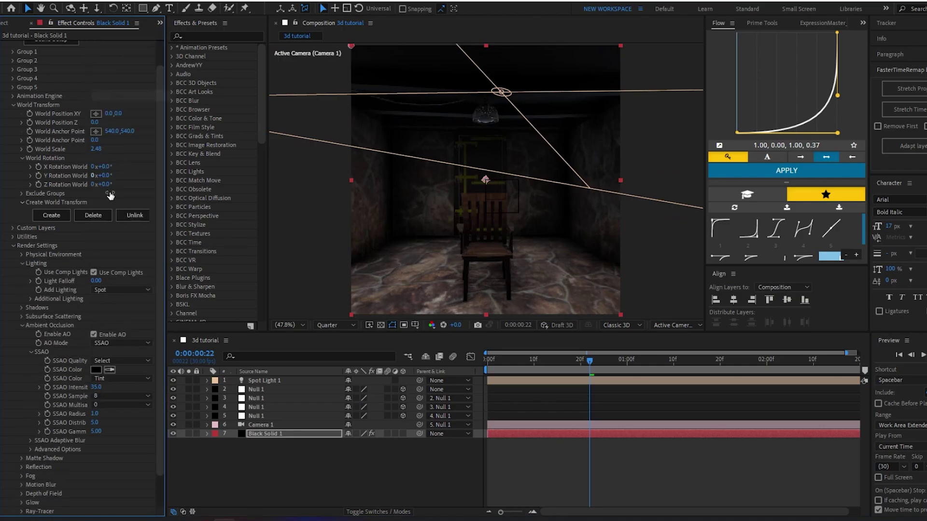
pyautogui.click(113, 291)
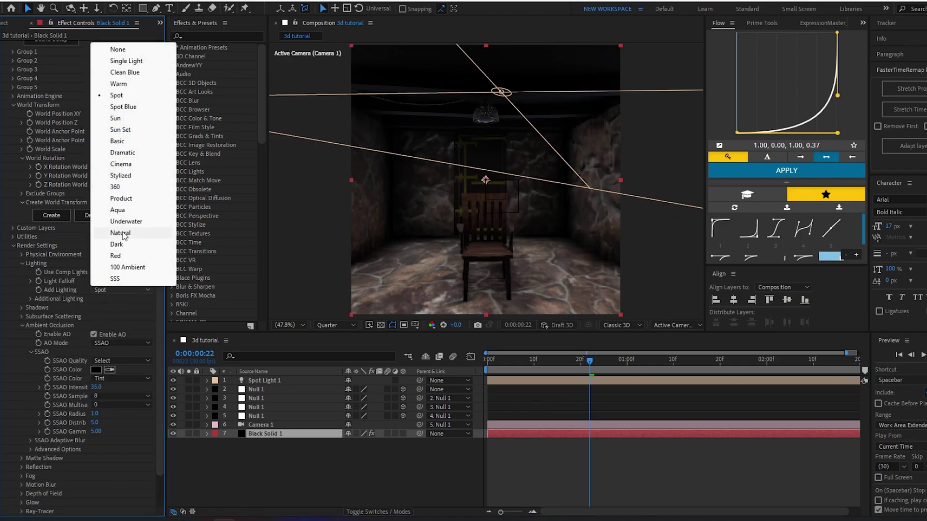
pyautogui.click(124, 233)
# - Compare the Dark and Dramatic lighting presets, settling on Dark
pyautogui.click(114, 290)
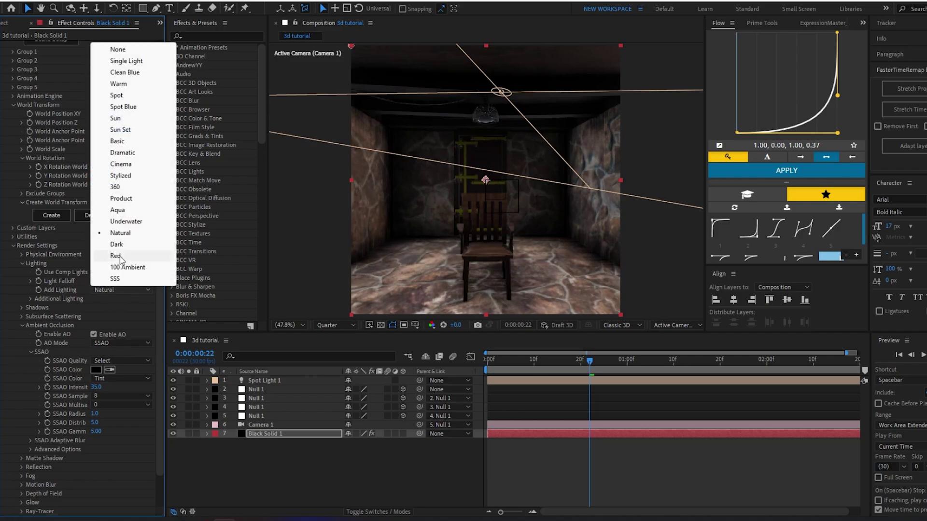
pyautogui.click(117, 241)
pyautogui.click(107, 290)
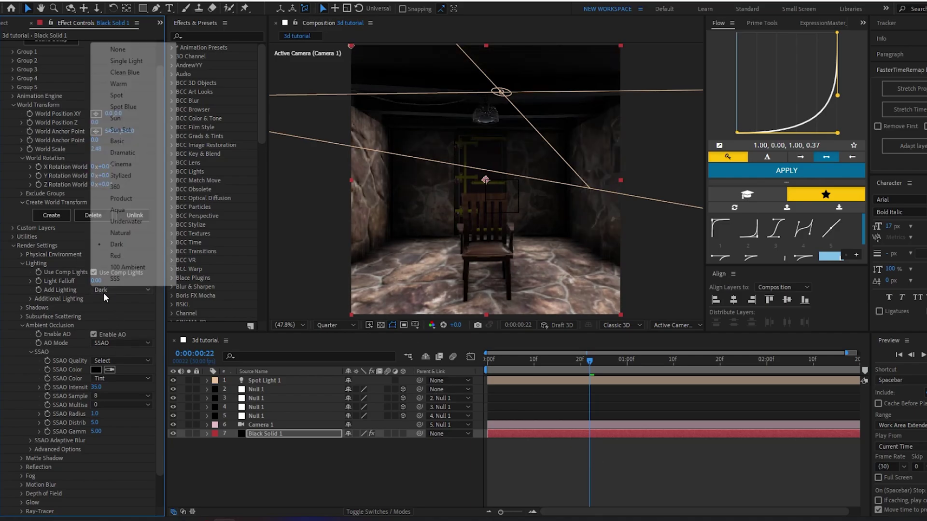
pyautogui.click(125, 153)
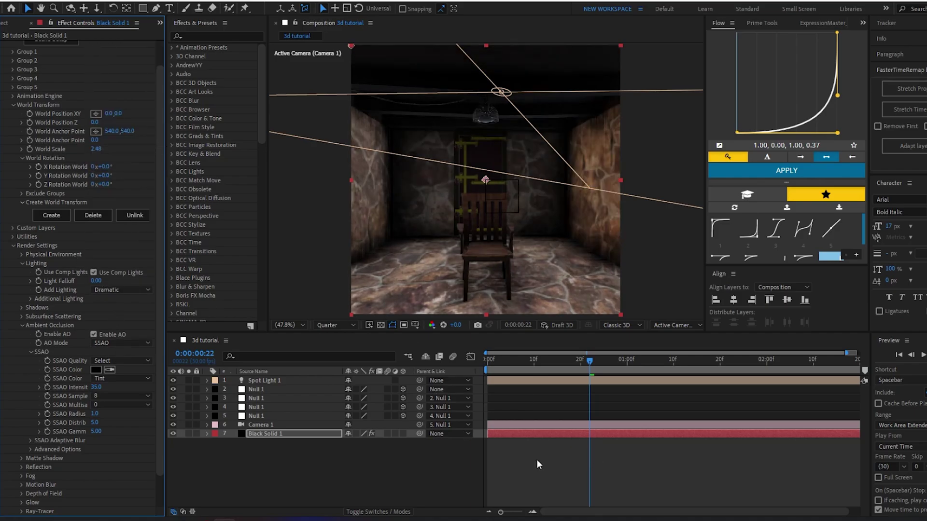
pyautogui.click(116, 289)
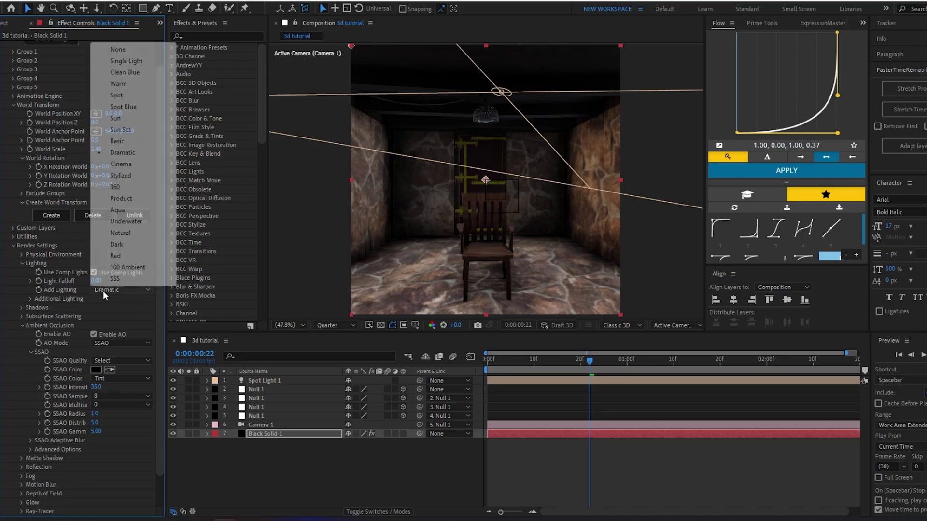
pyautogui.click(118, 242)
# - Bring up Additional Lighting (brightness 29%) and preview the animation from the start
pyautogui.click(32, 299)
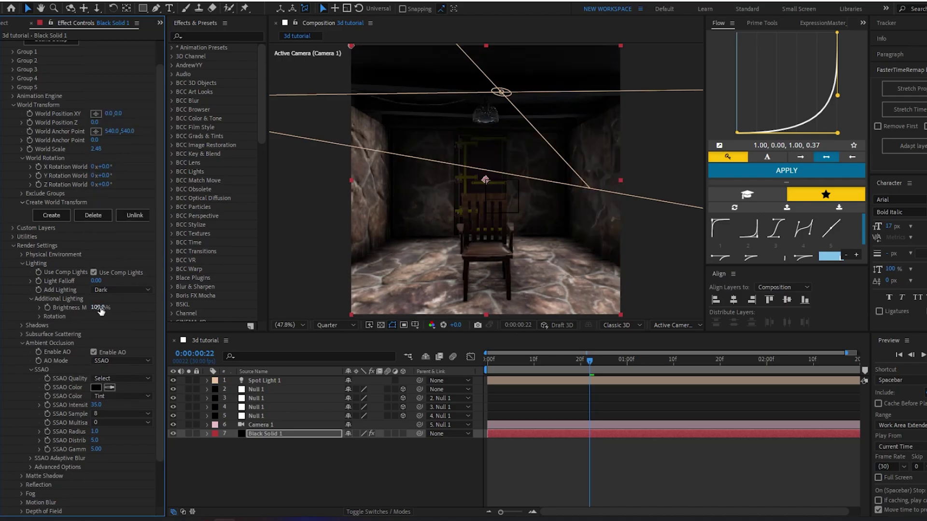
pyautogui.click(529, 422)
pyautogui.press('s')
pyautogui.press('s')
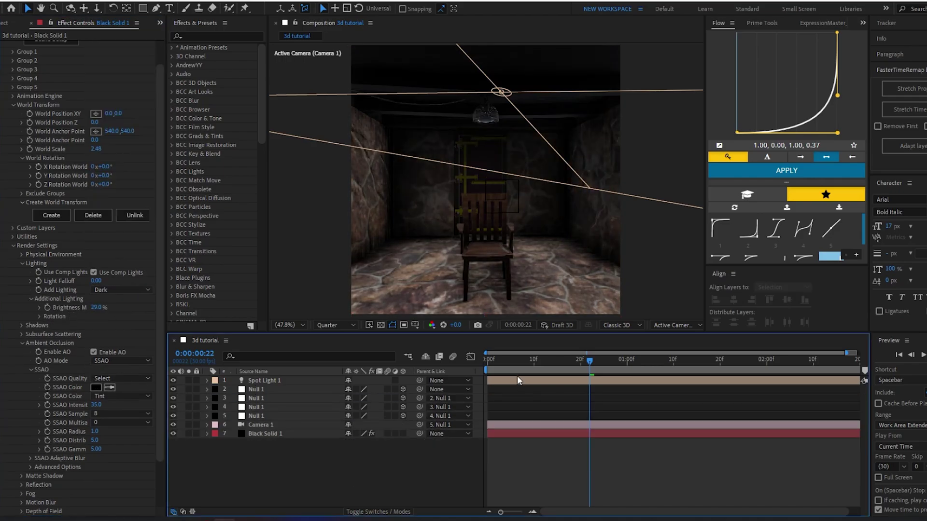
pyautogui.press('Home')
pyautogui.press('space')
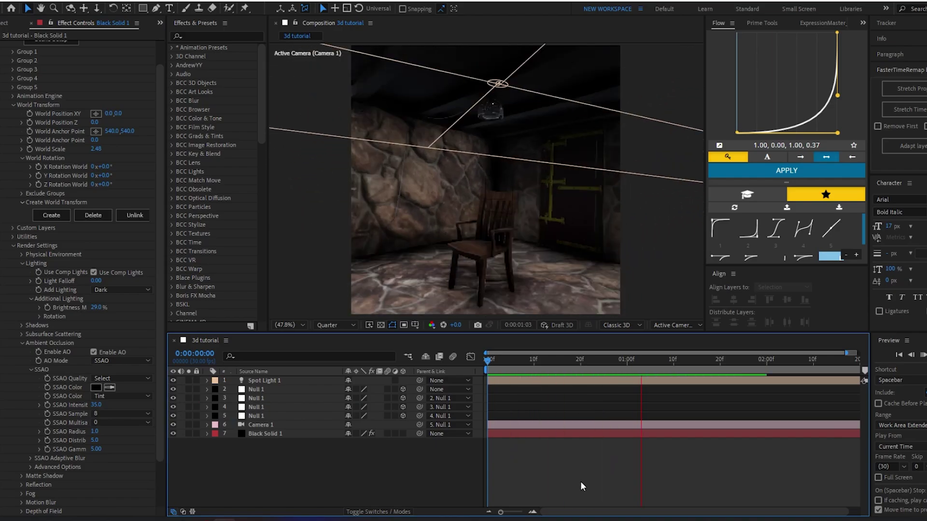